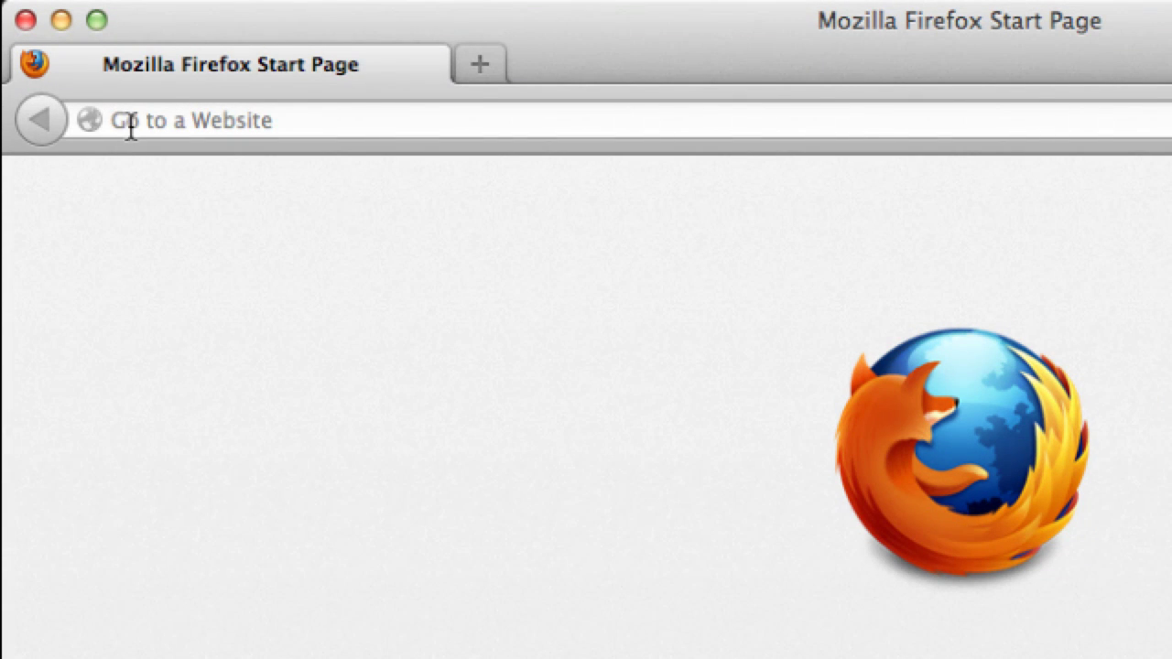
Go to schedule.psu.edu in Firefox
left_click(131, 123)
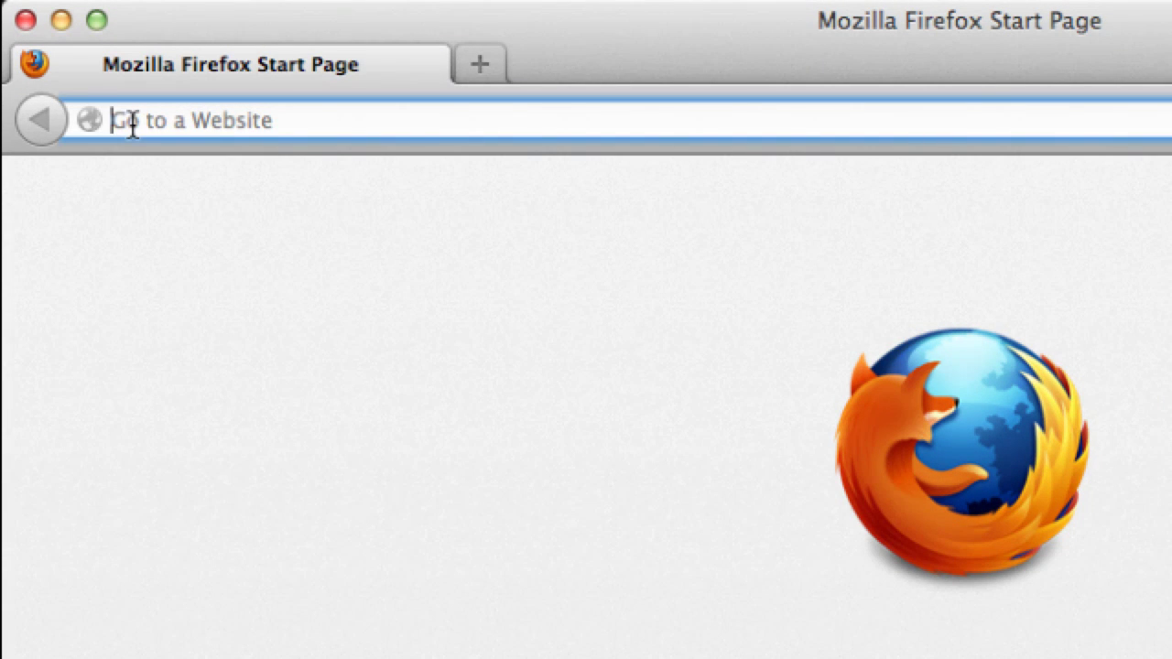
type("schedule.psu.edu")
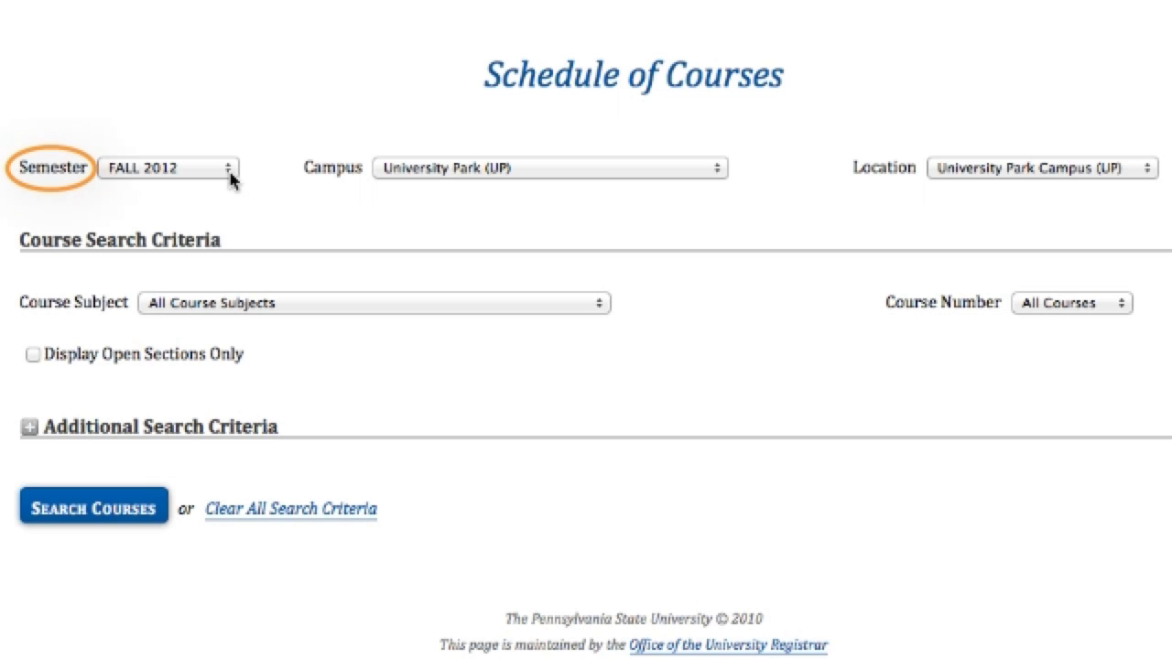
Keep FALL 2012 as semester and University Park as campus and location
left_click(230, 177)
left_click(230, 174)
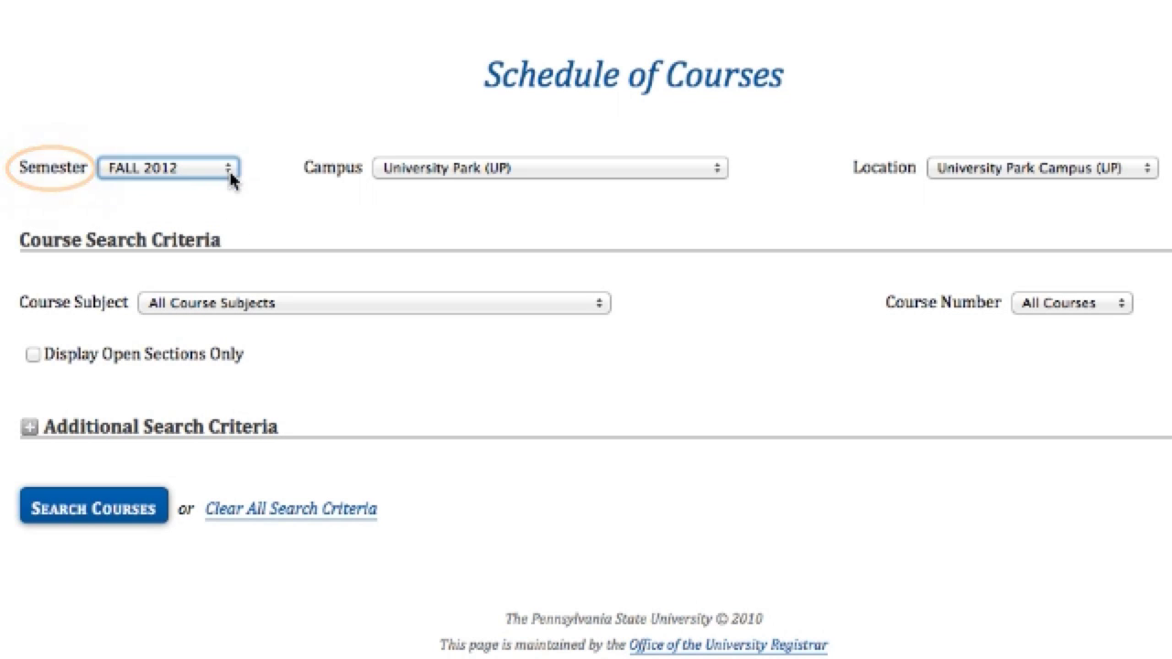
left_click(652, 174)
left_click(651, 173)
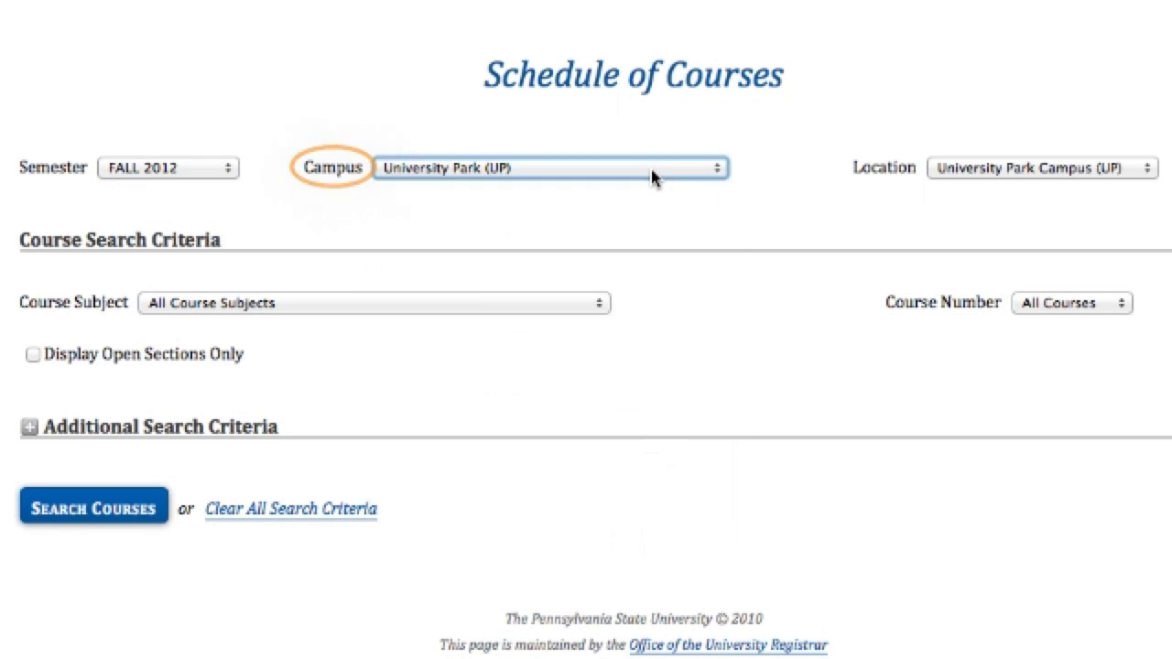
left_click(1157, 174)
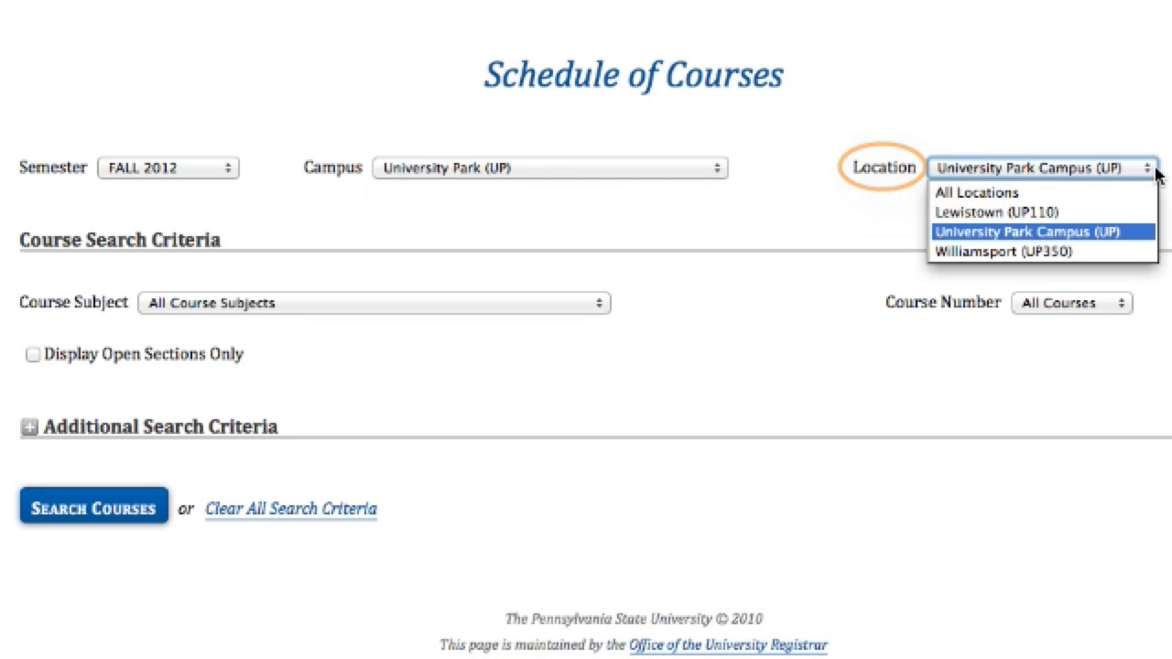
left_click(1157, 174)
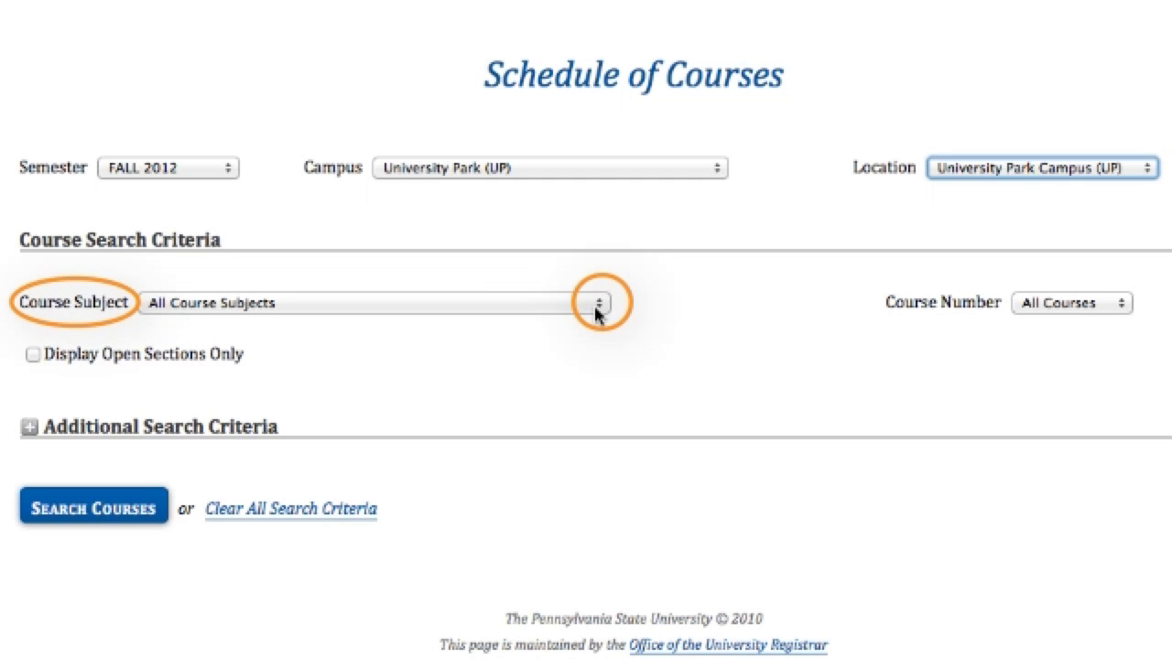
Choose PL SC – Political Science as the course subject
left_click(597, 304)
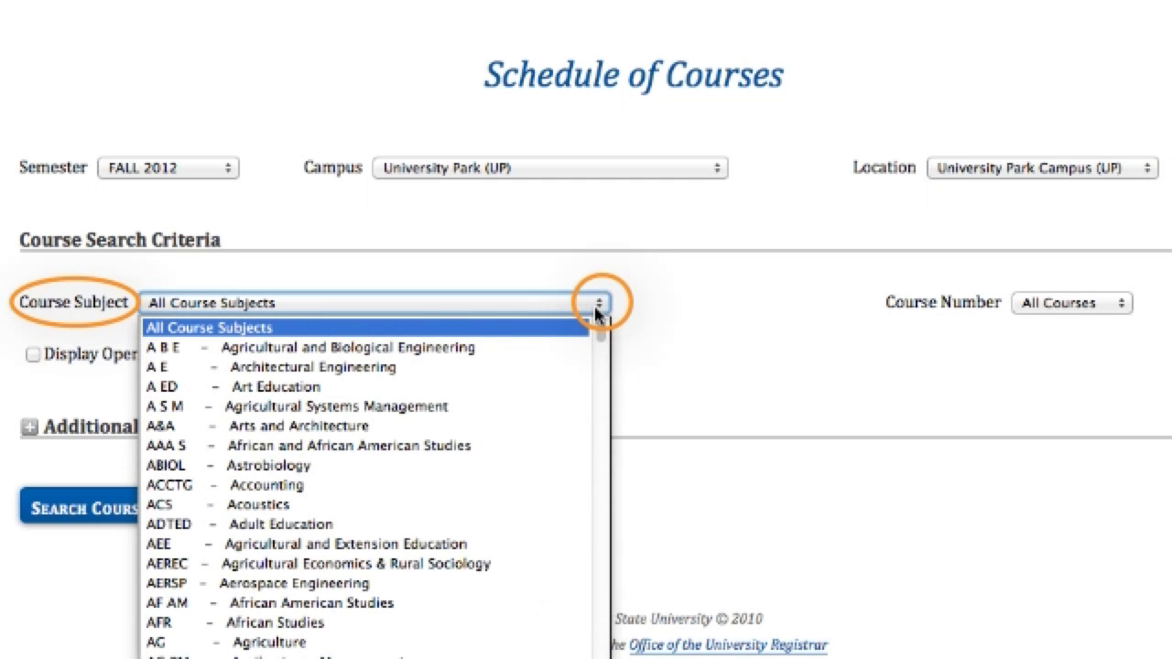
scroll(556, 632, "down", 20)
left_click(557, 632)
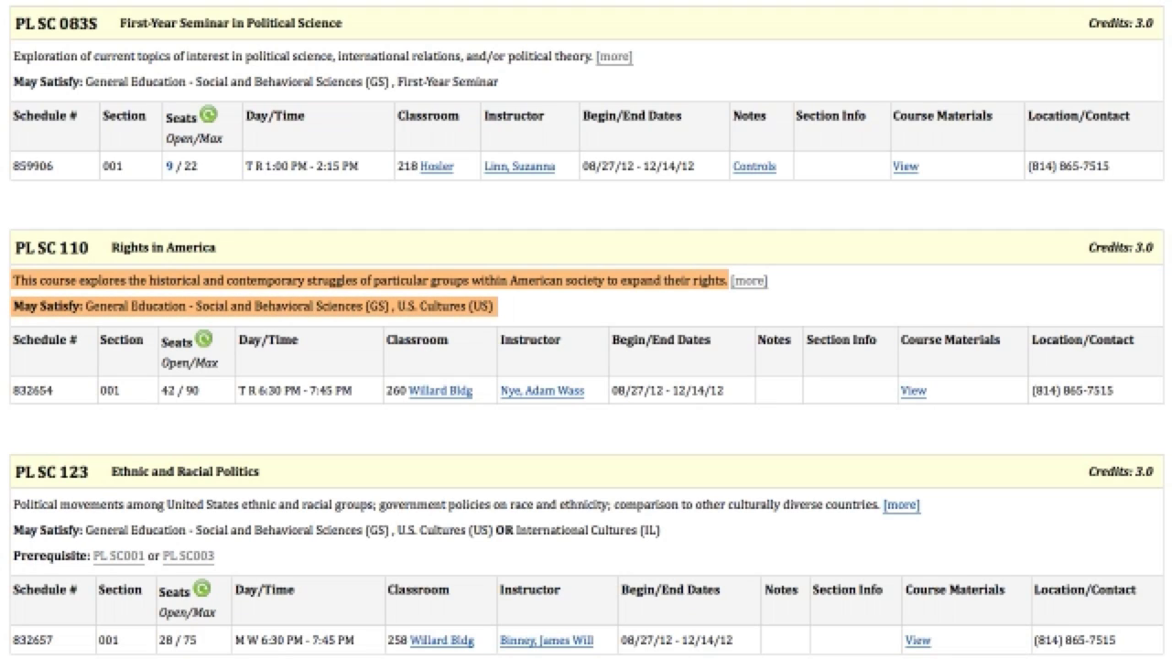
left_click(748, 282)
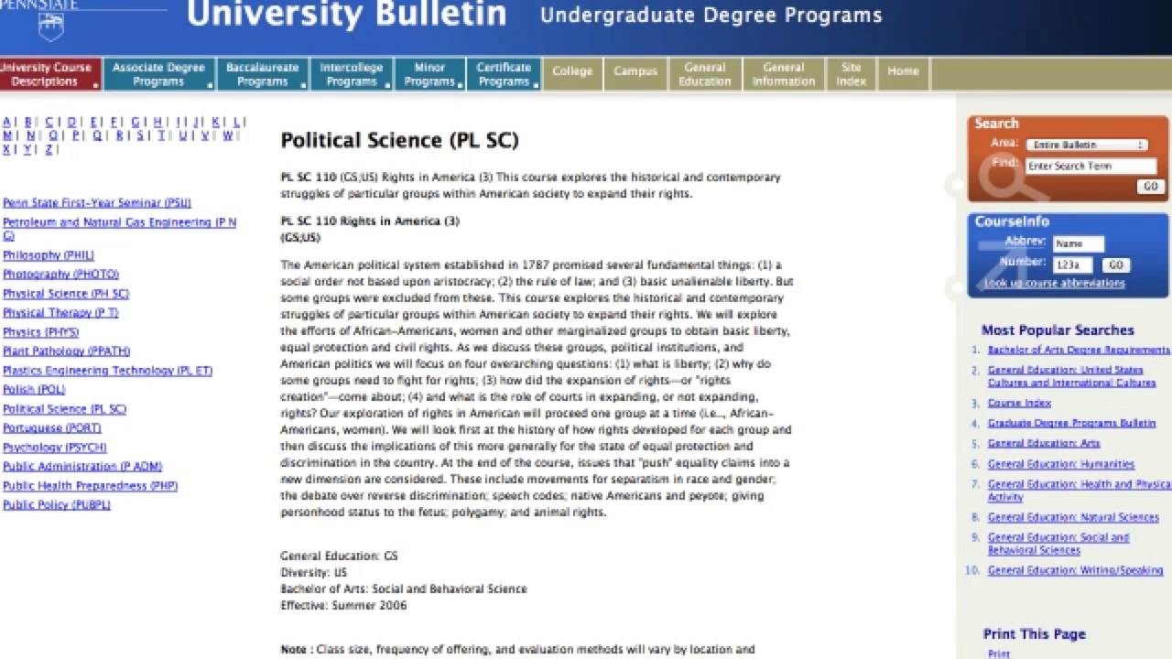
key("alt+Left")
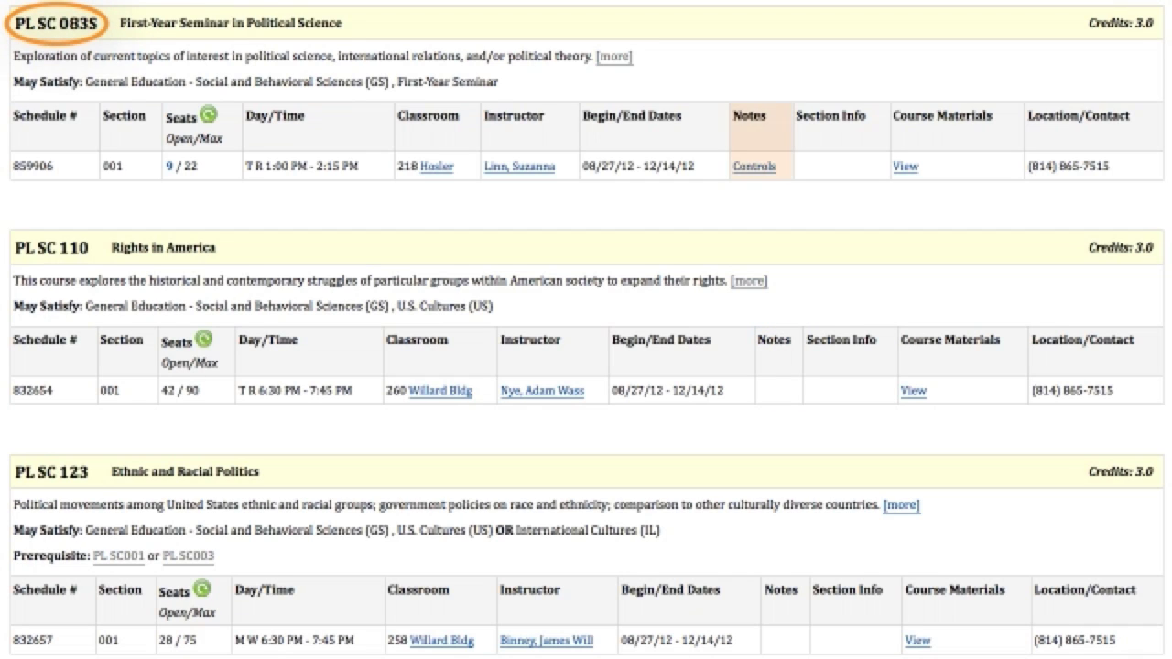
View and dismiss PL SC 083S's registration note, then refresh PL SC 110's open seats
left_click(757, 168)
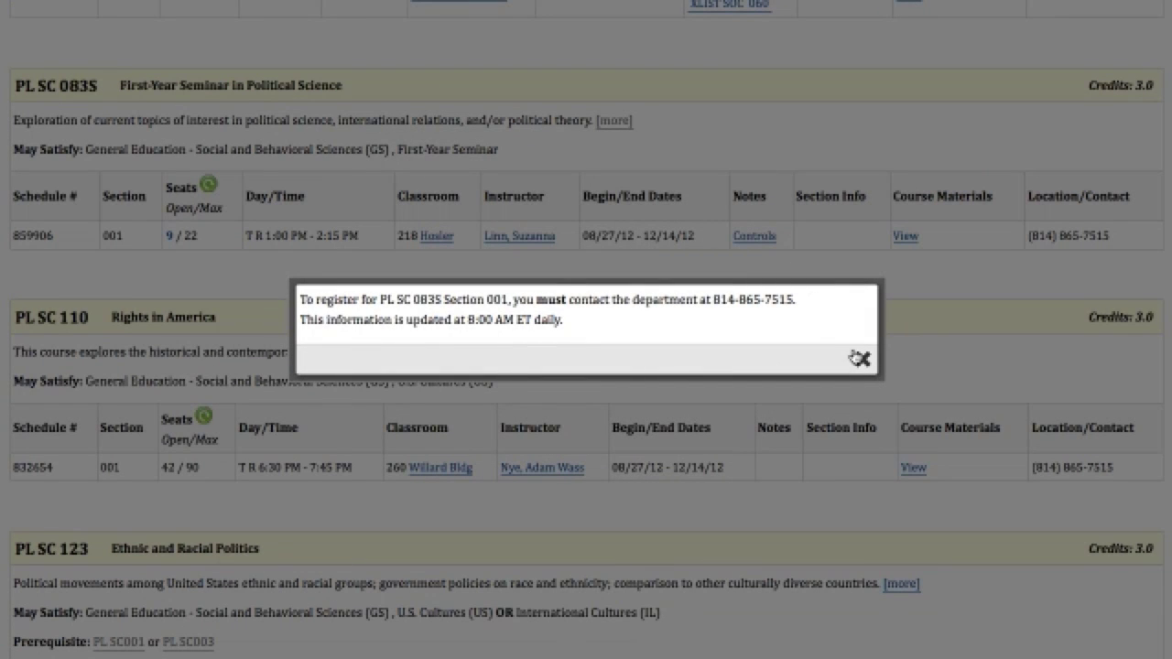
left_click(862, 358)
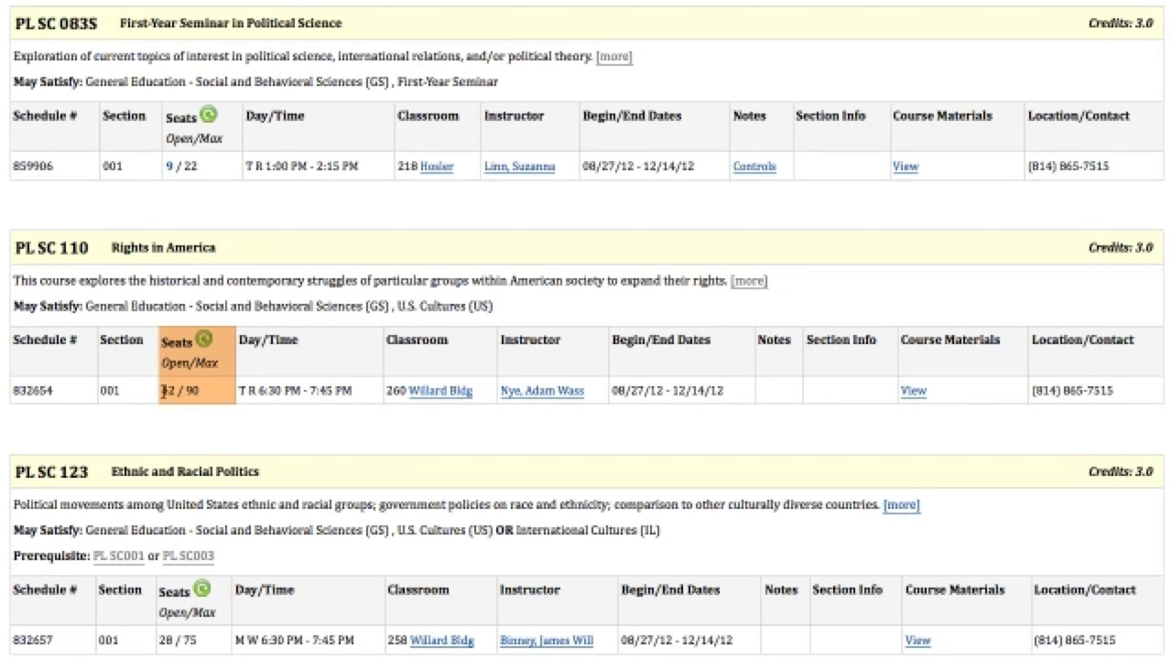
left_click(206, 343)
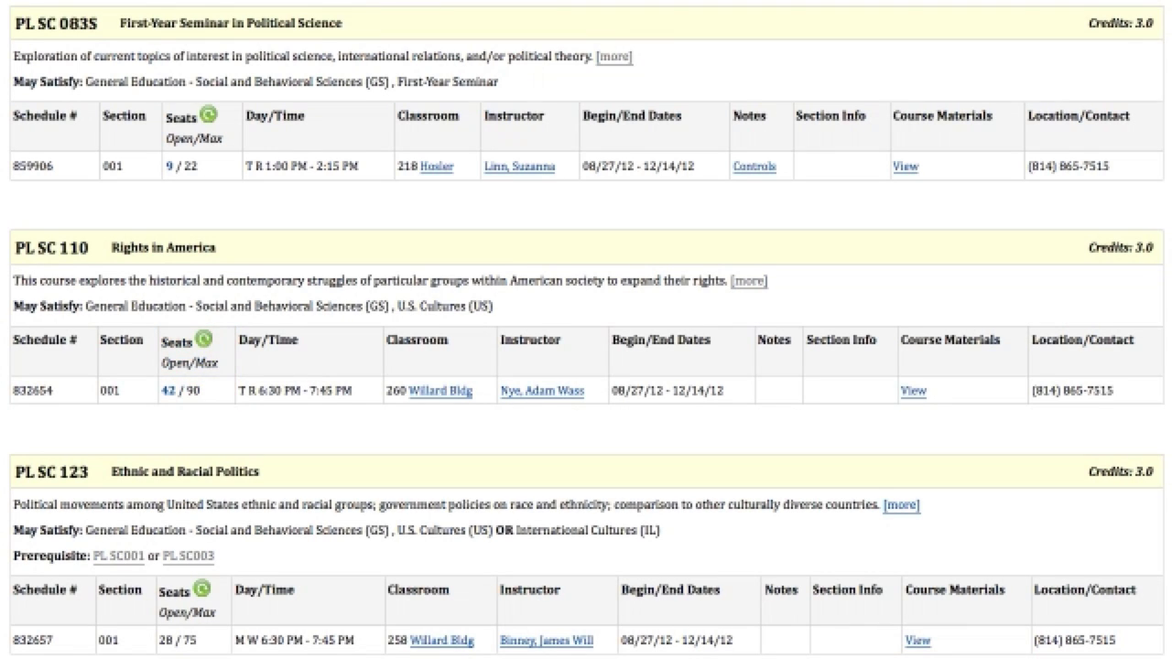
Copy PL SC 110's schedule number 832654
double_click(39, 391)
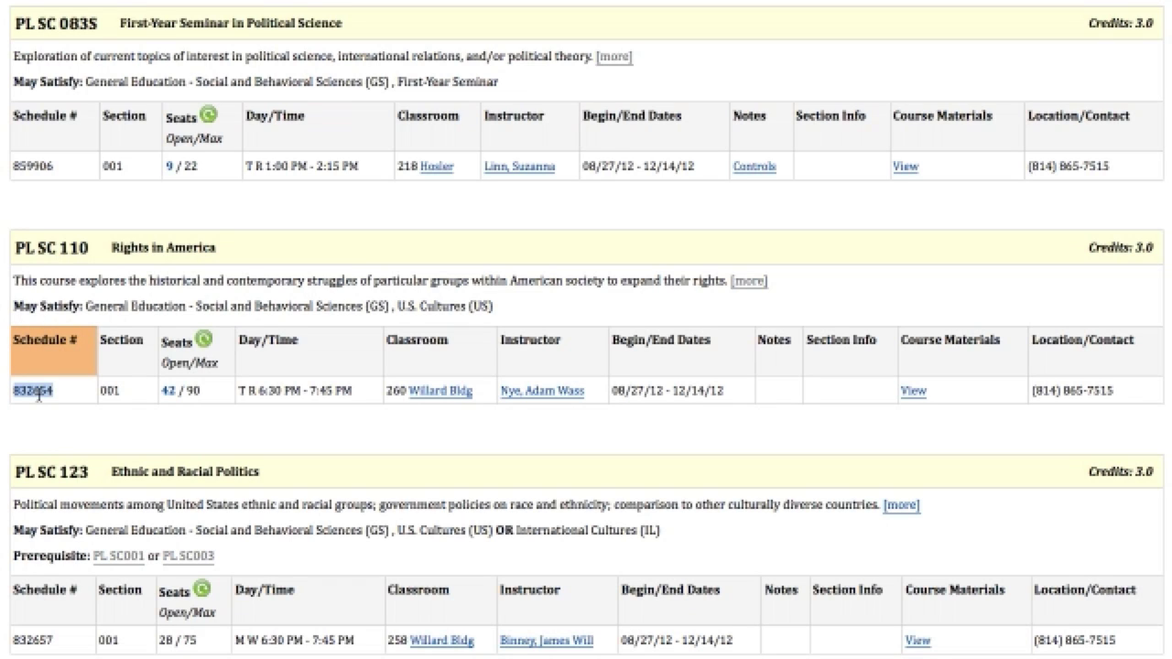
right_click(39, 395)
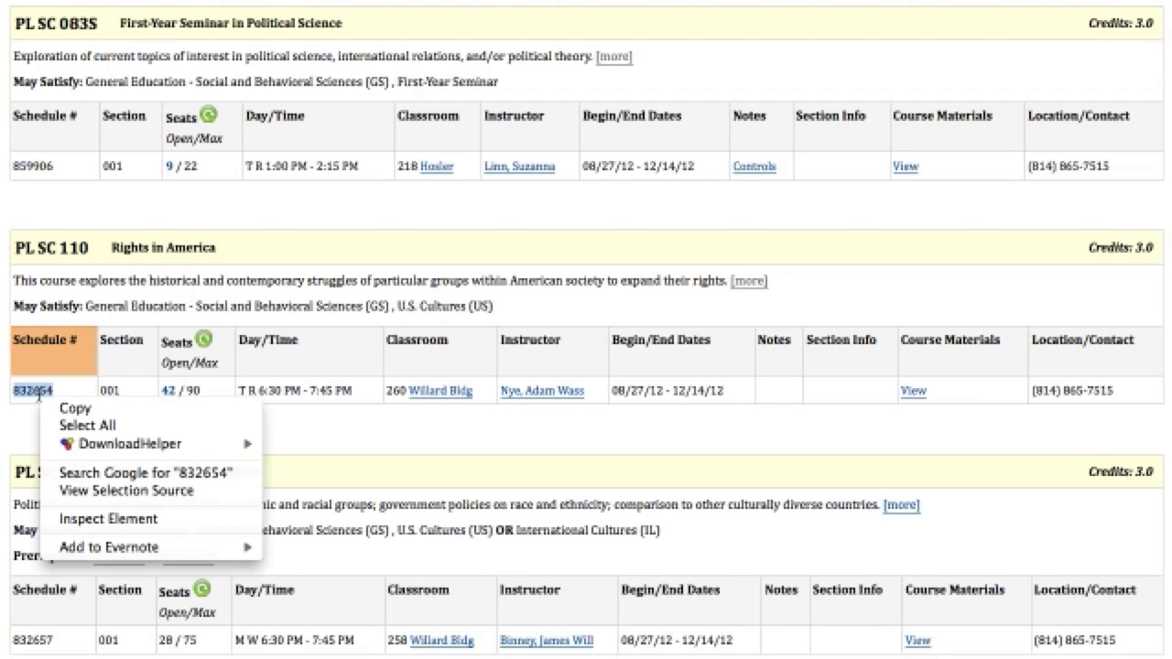
left_click(55, 406)
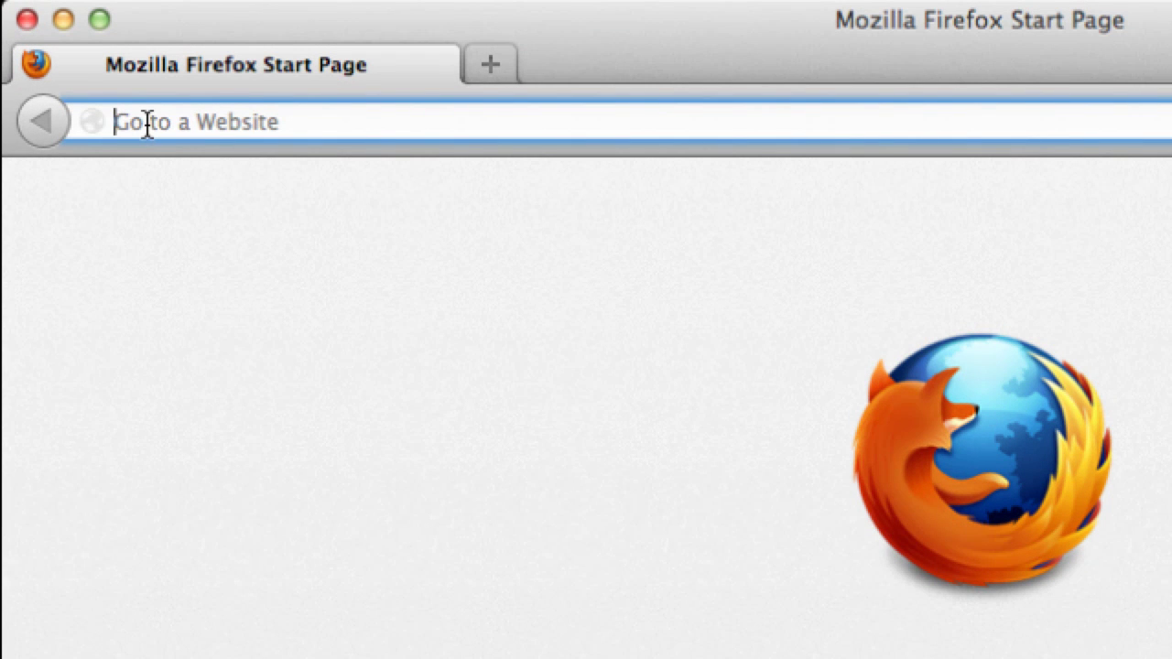
Load elion.psu.edu and log in as a student with the User ID and password
type("el")
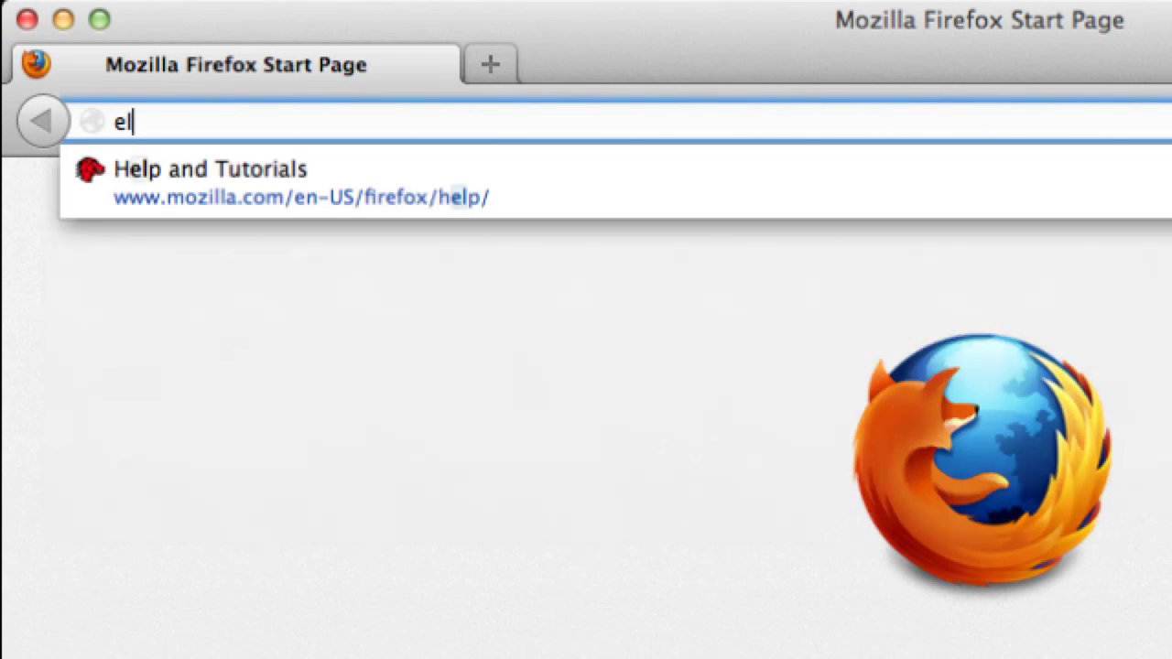
type("ion.psu.e")
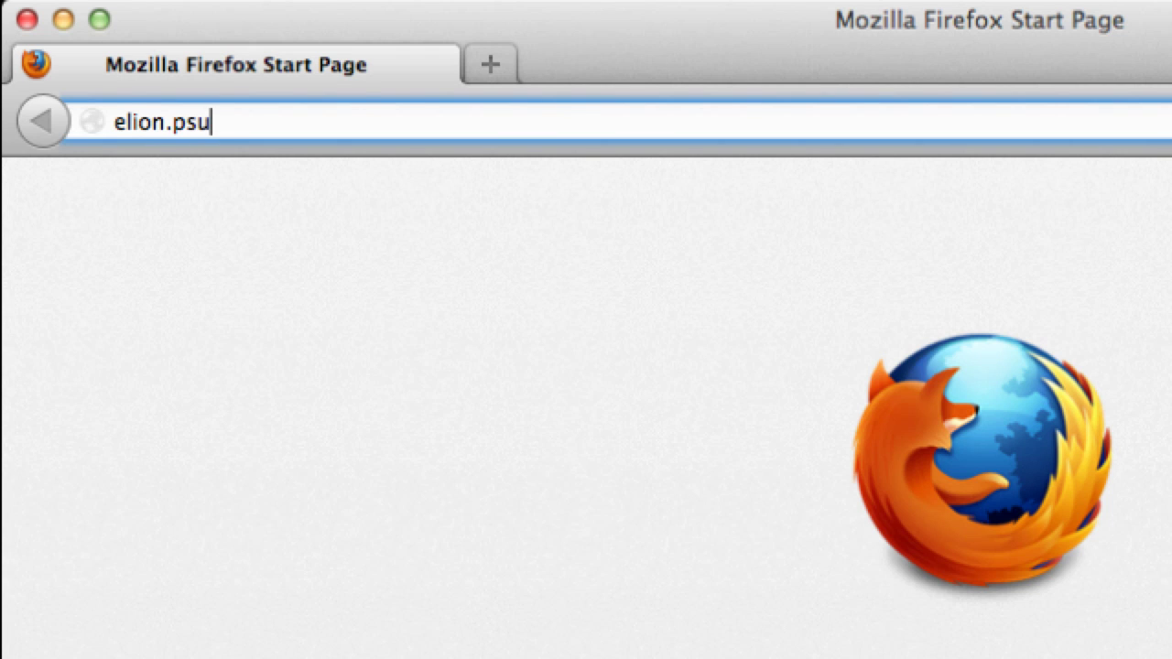
type("du")
key("Return")
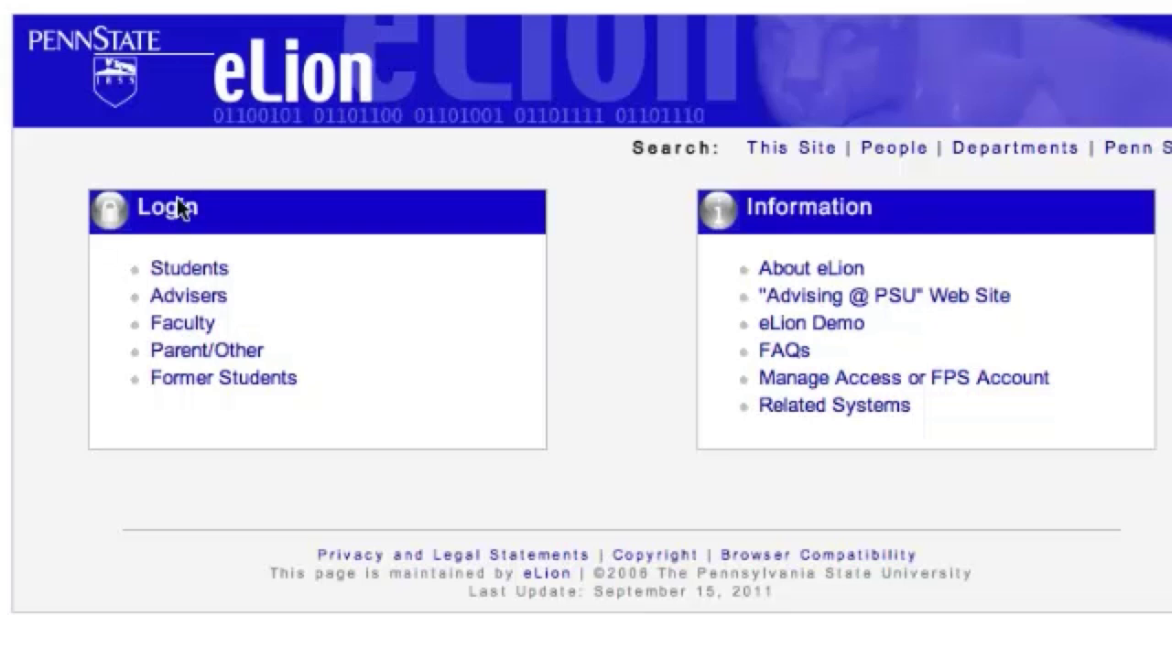
left_click(184, 271)
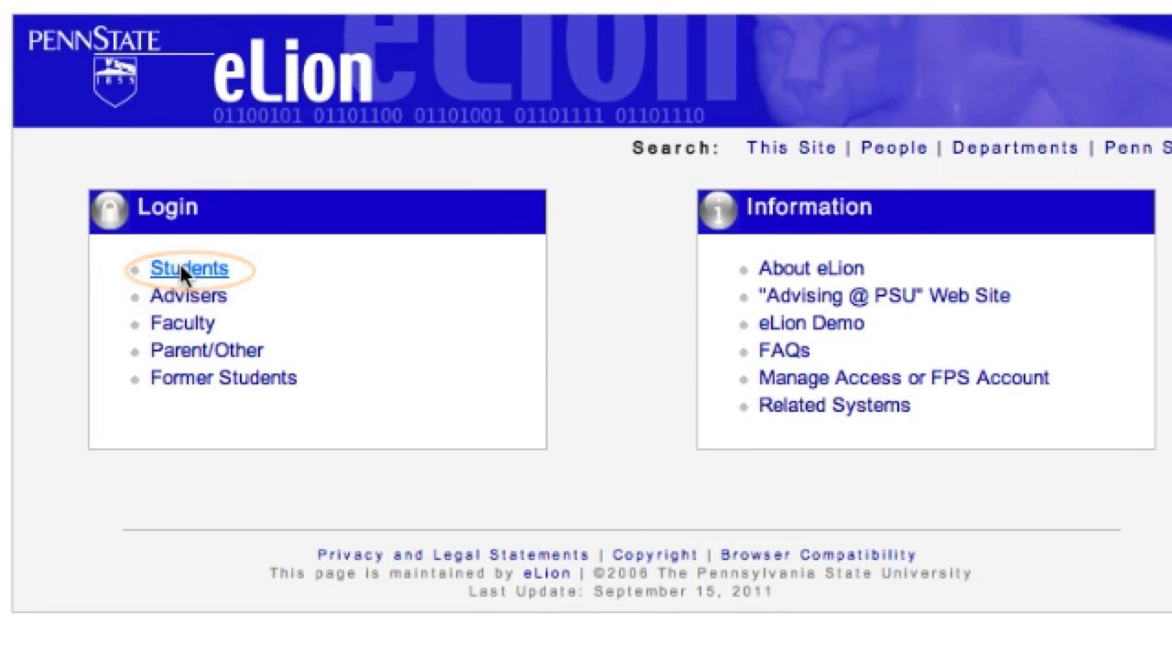
type("xxx123")
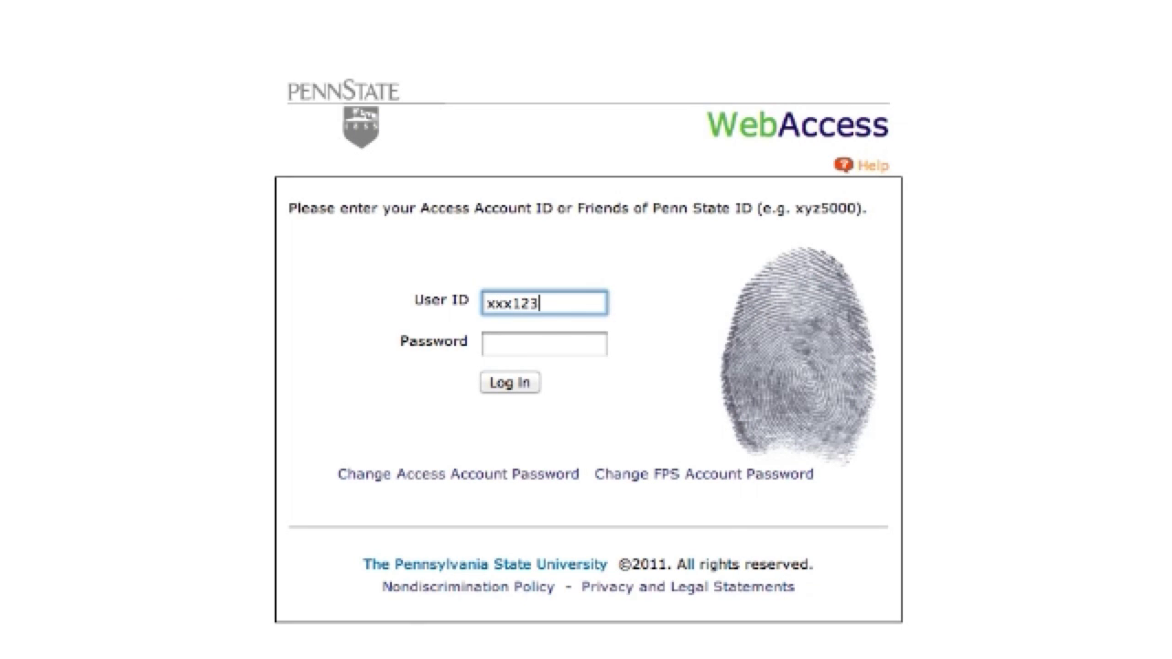
key("Tab")
type("xxxx")
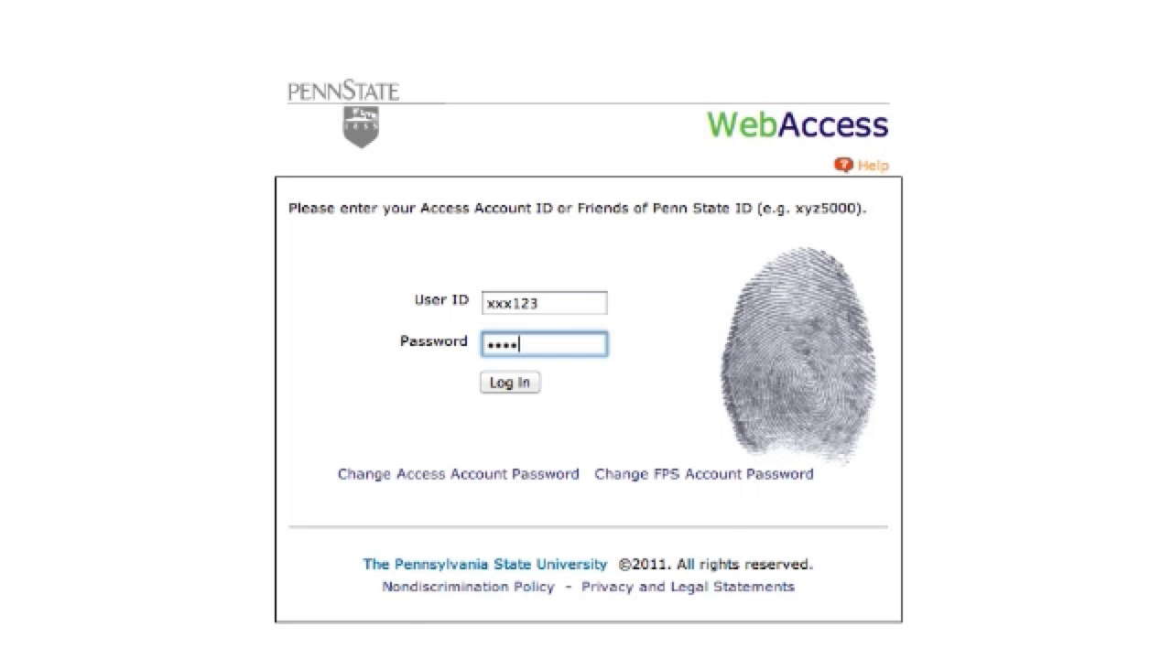
left_click(511, 385)
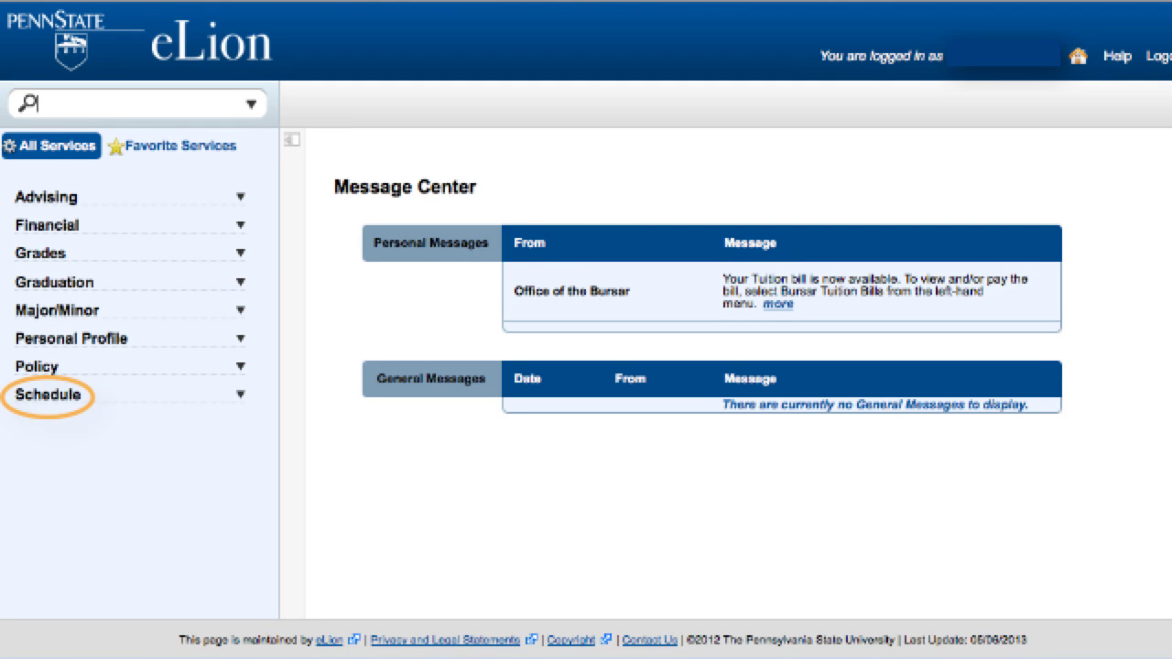
Open the Registration service from the Schedule section of the sidebar
left_click(71, 400)
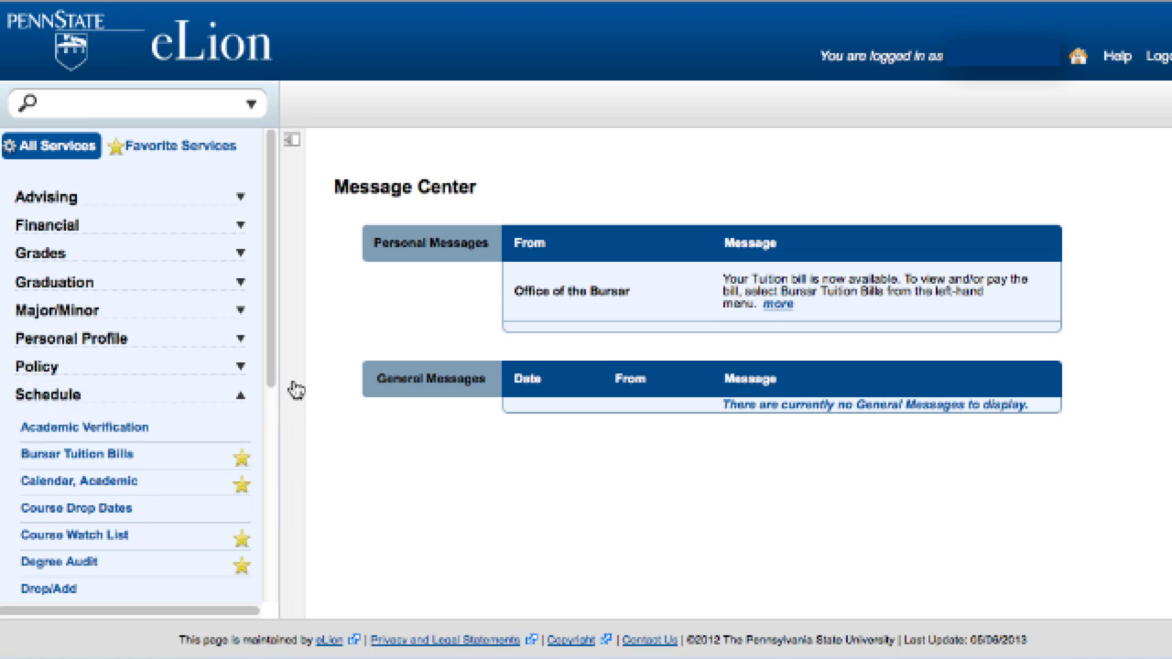
left_click_drag(274, 379, 256, 478)
scroll(256, 478, "down", 1)
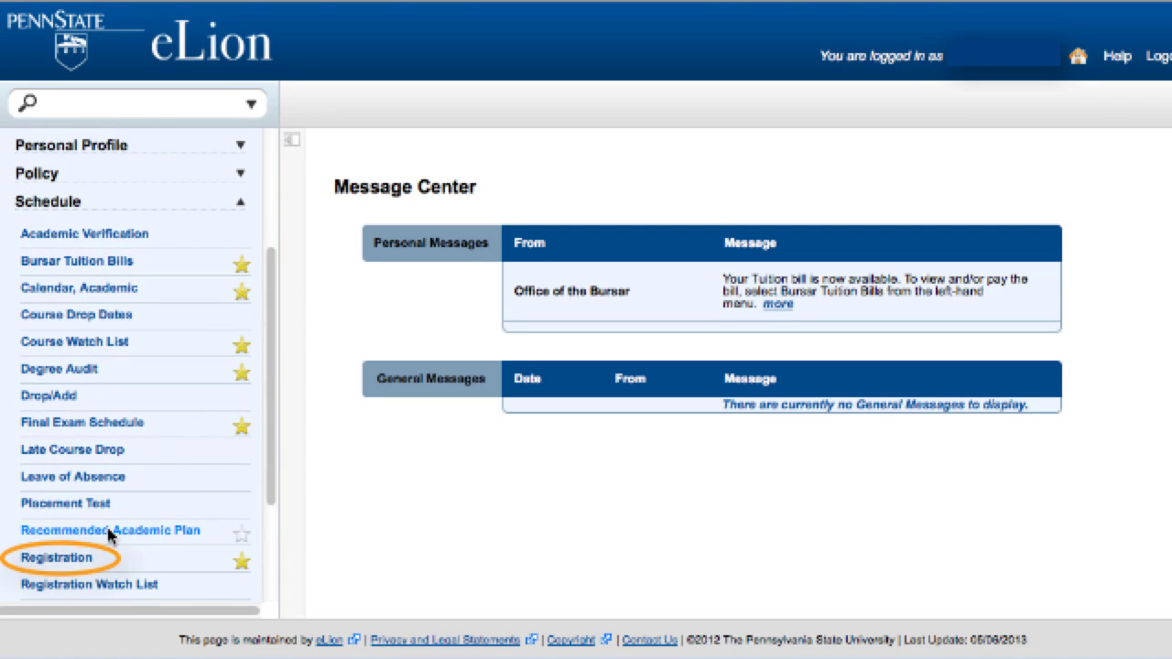
left_click(77, 565)
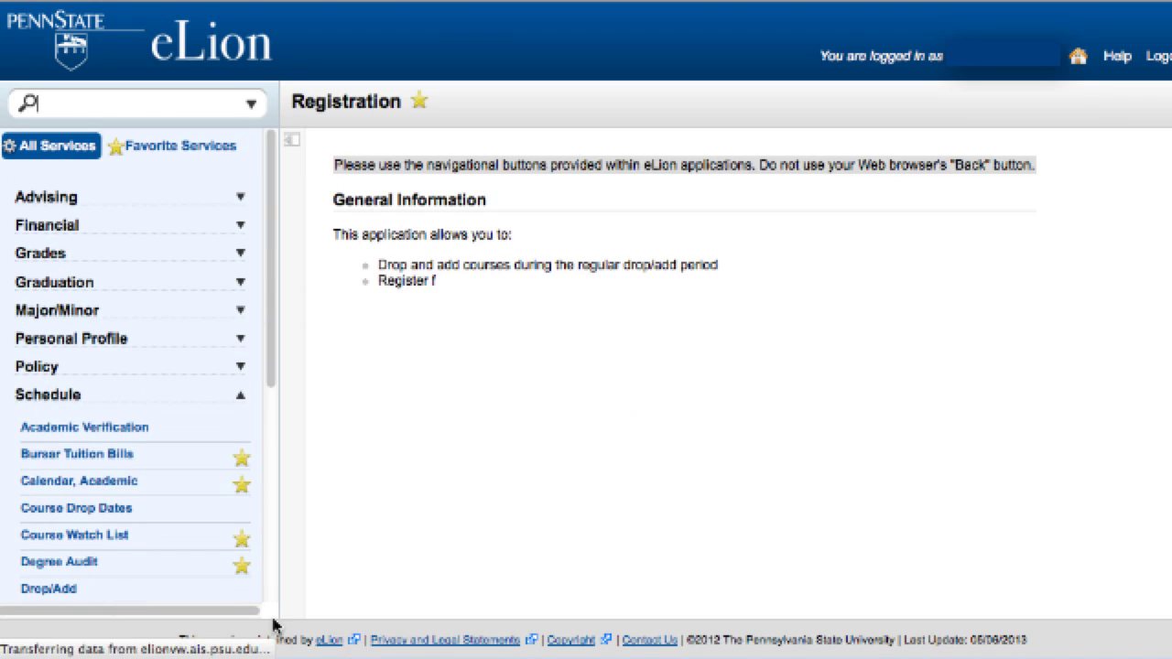
Select FALL 2013, confirm with the re-entered password, and focus the first schedule-number field
scroll(778, 458, "down", 3)
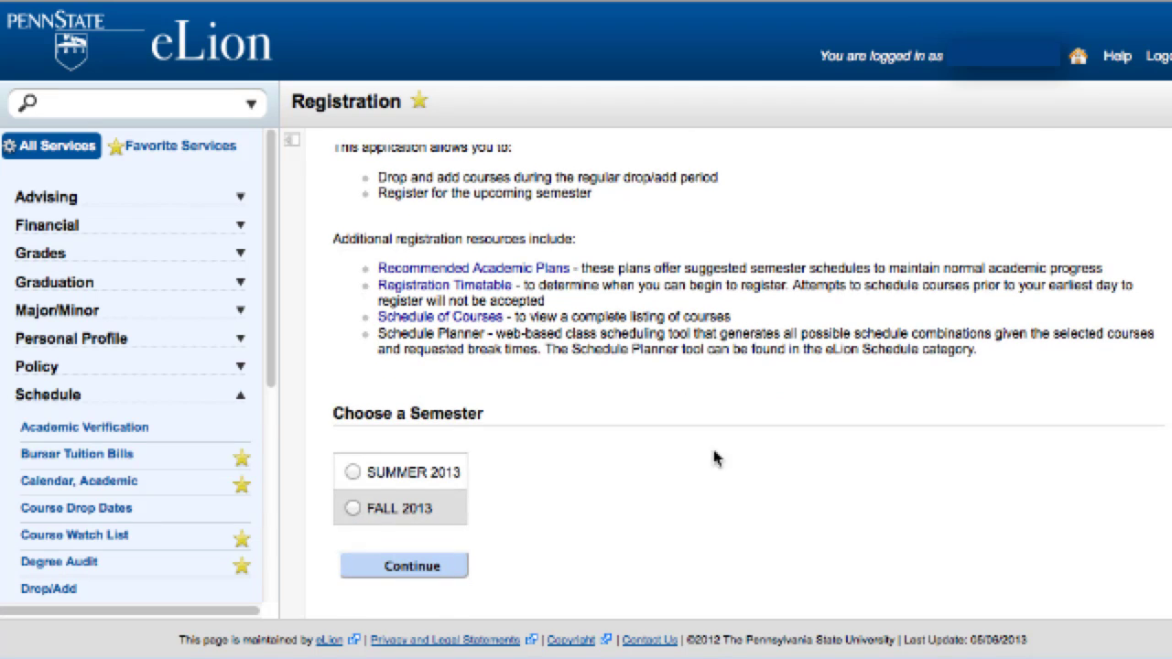
left_click(353, 510)
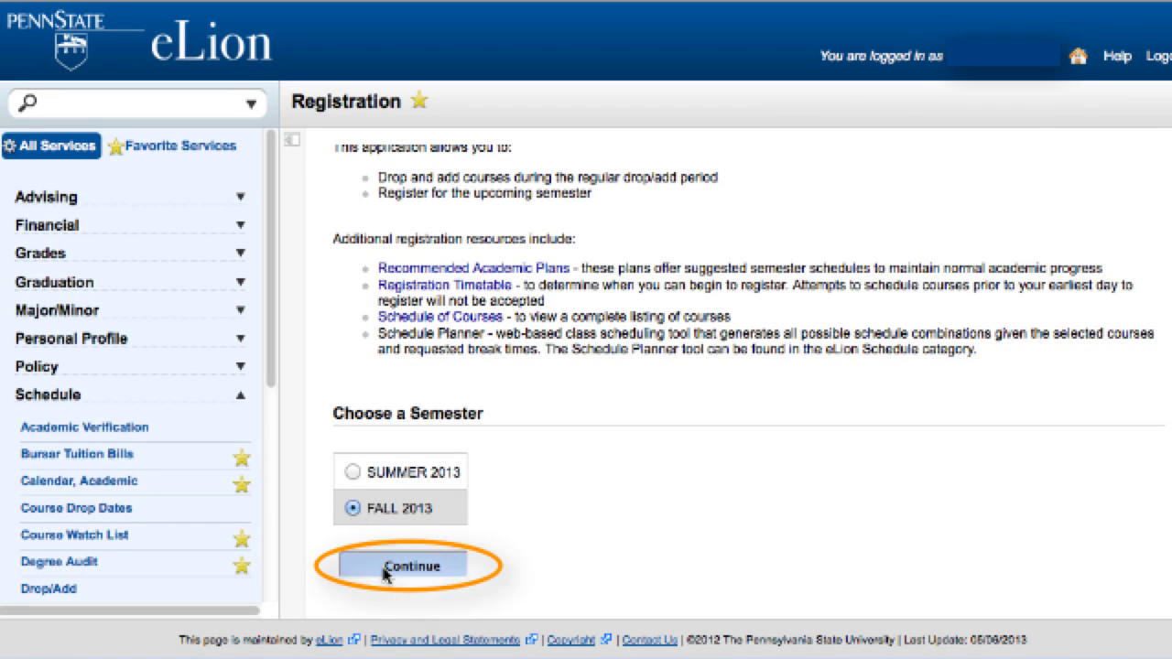
left_click(402, 565)
type("***************")
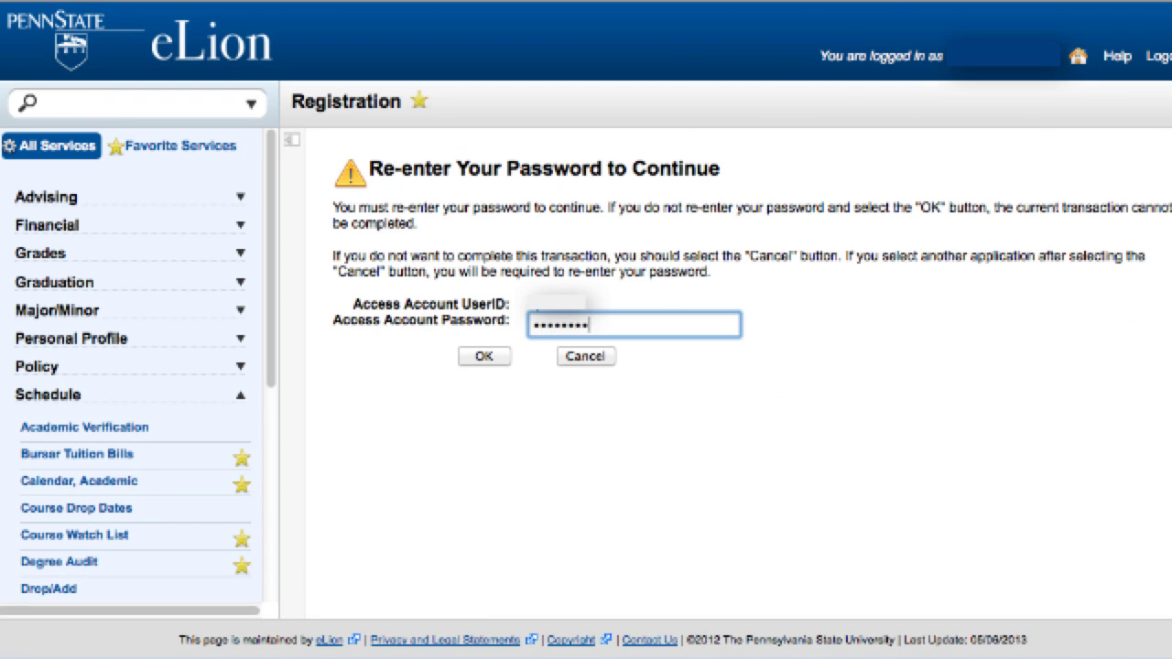
left_click(484, 356)
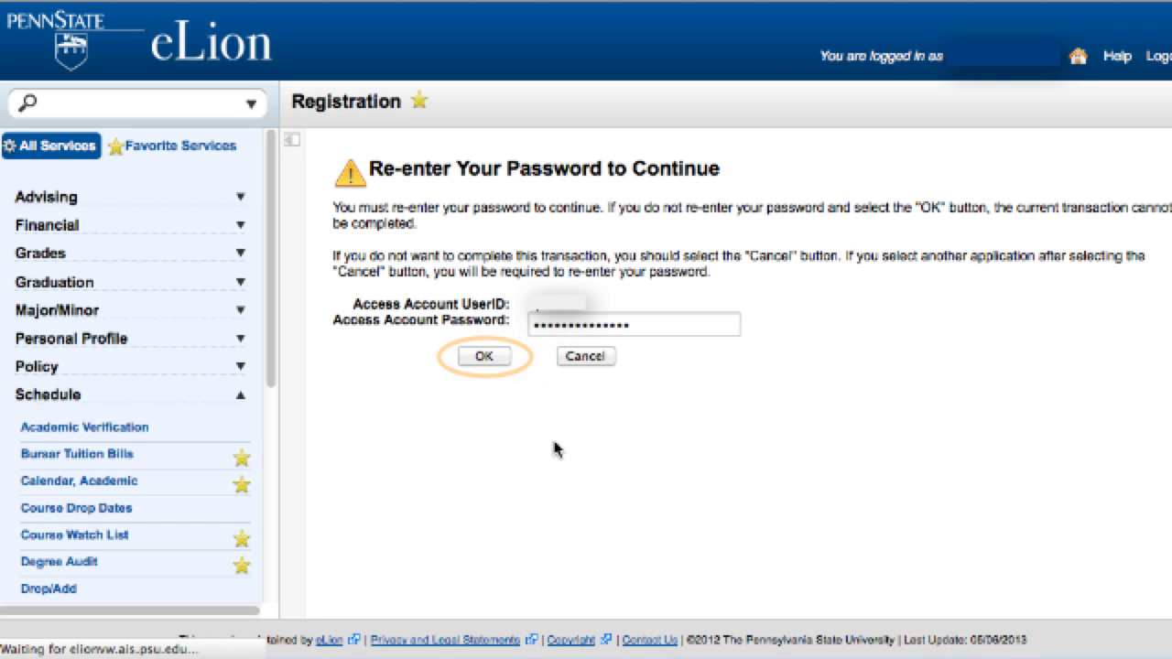
left_click(386, 443)
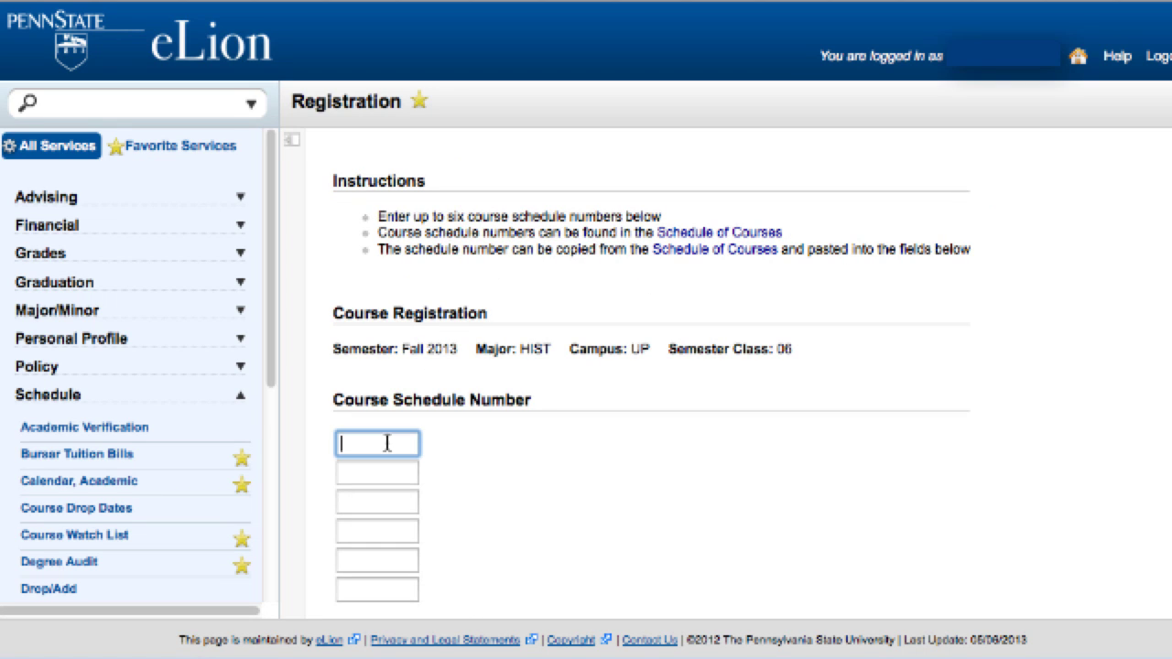
Register schedule number 117859 for Fall 2013, declaring a plan of 12 or more credits
type("11")
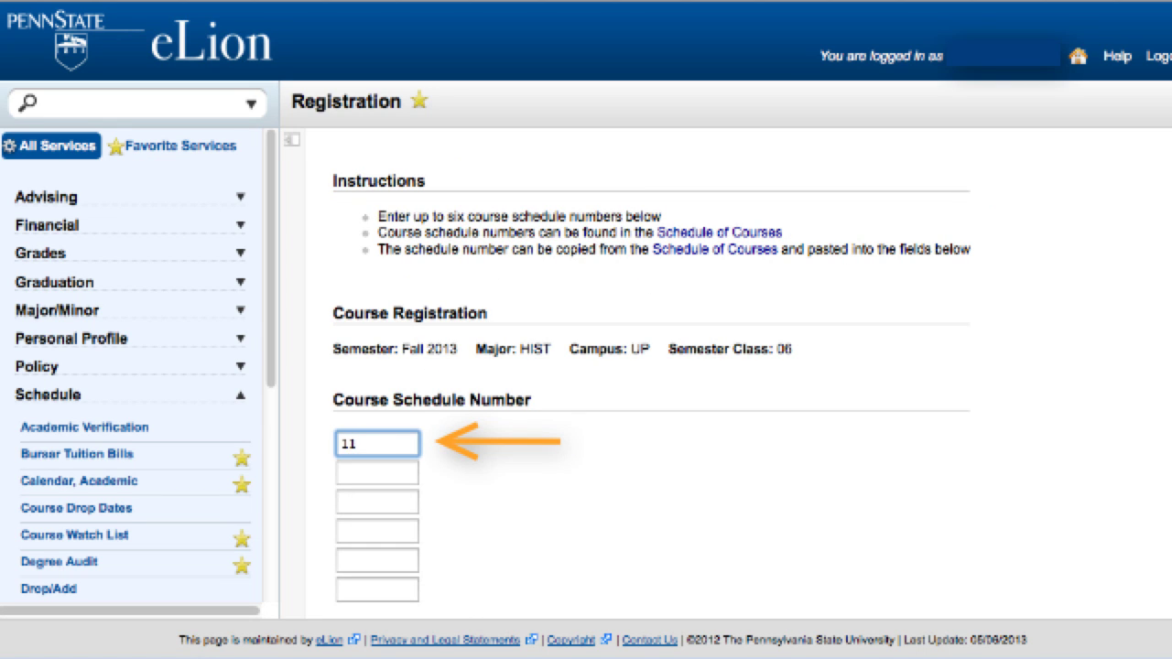
type("7859")
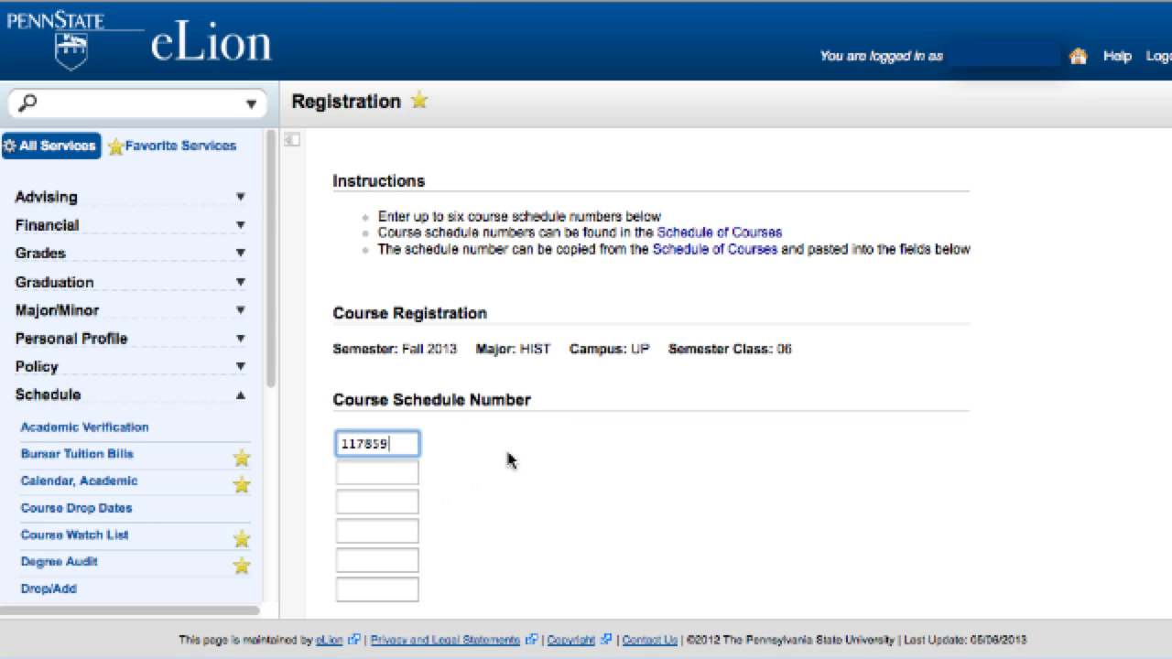
scroll(508, 461, "down", 2)
left_click(423, 581)
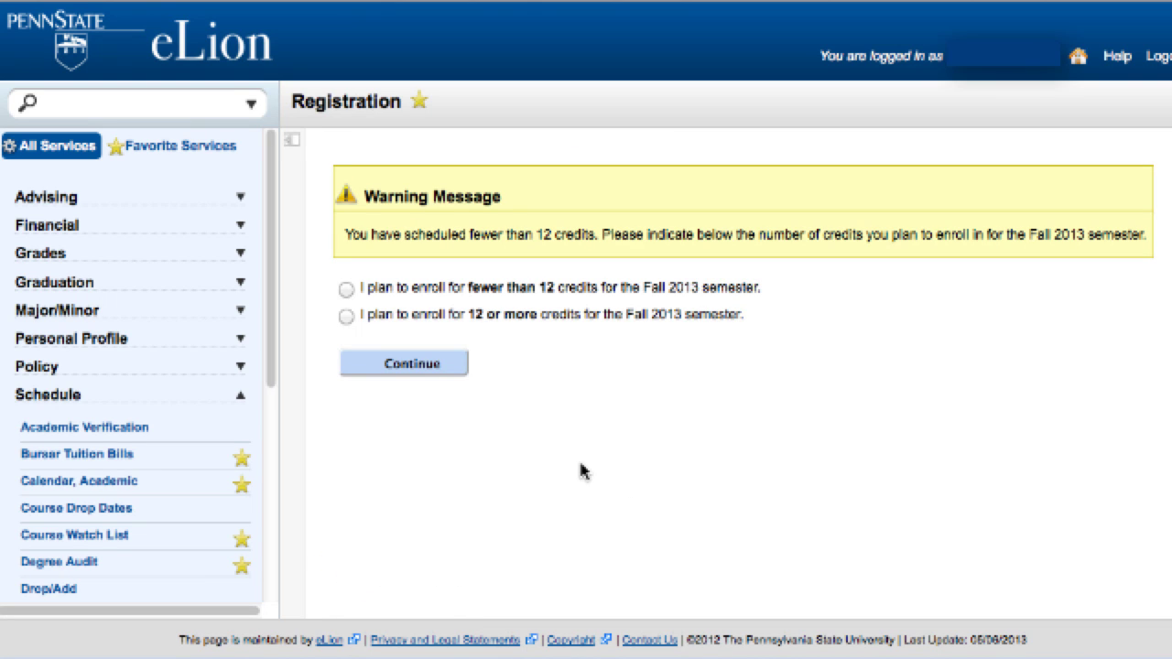
left_click(347, 316)
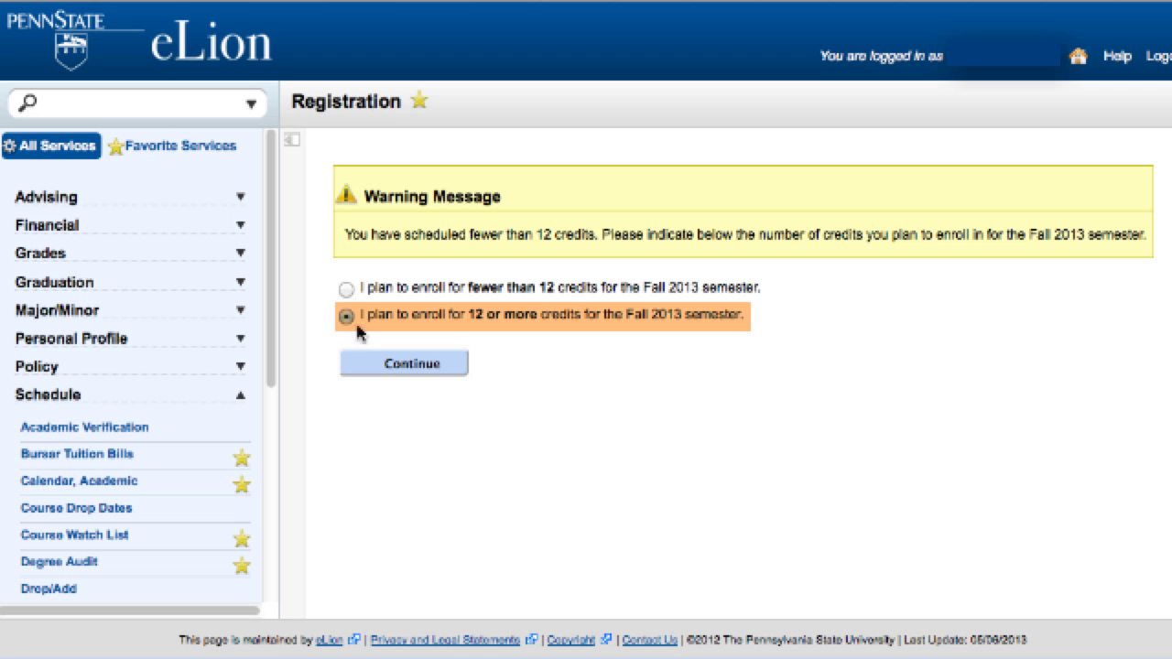
left_click(389, 366)
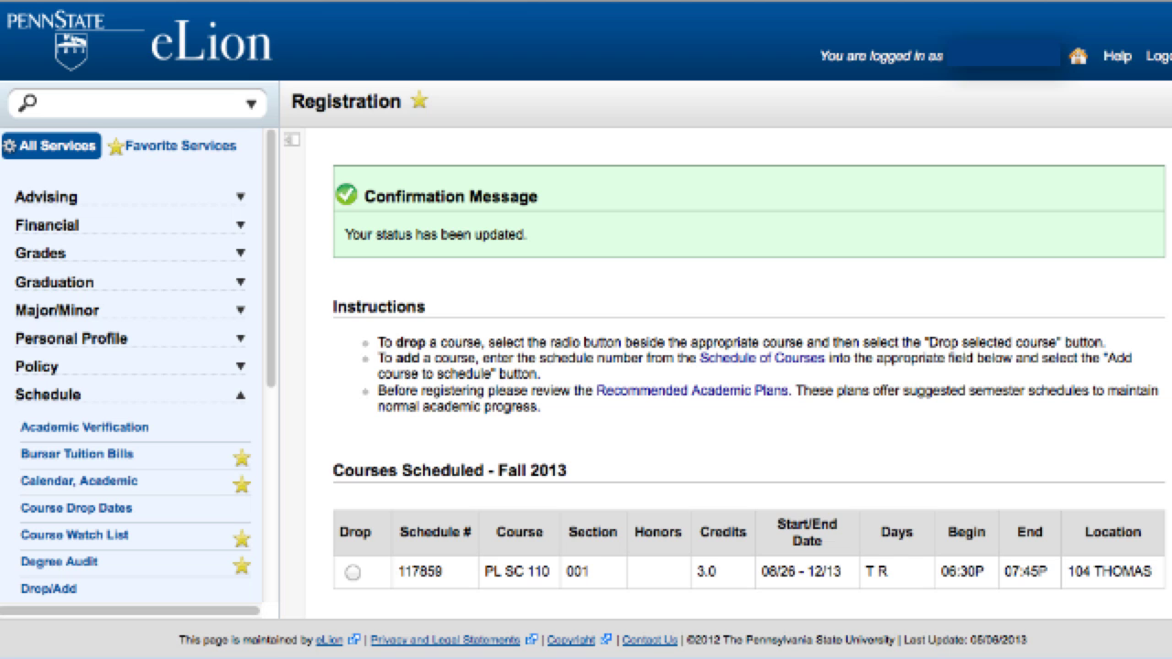
Add the course with schedule number 107764 to the Fall 2013 schedule
scroll(1150, 455, "down", 5)
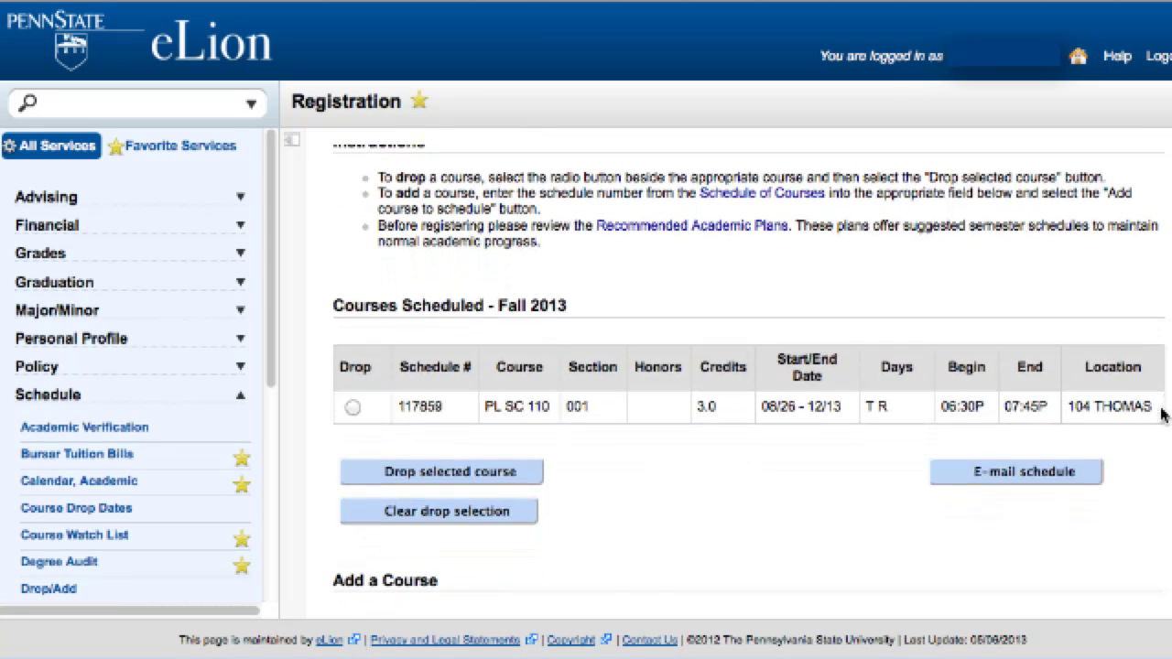
scroll(1150, 455, "down", 1)
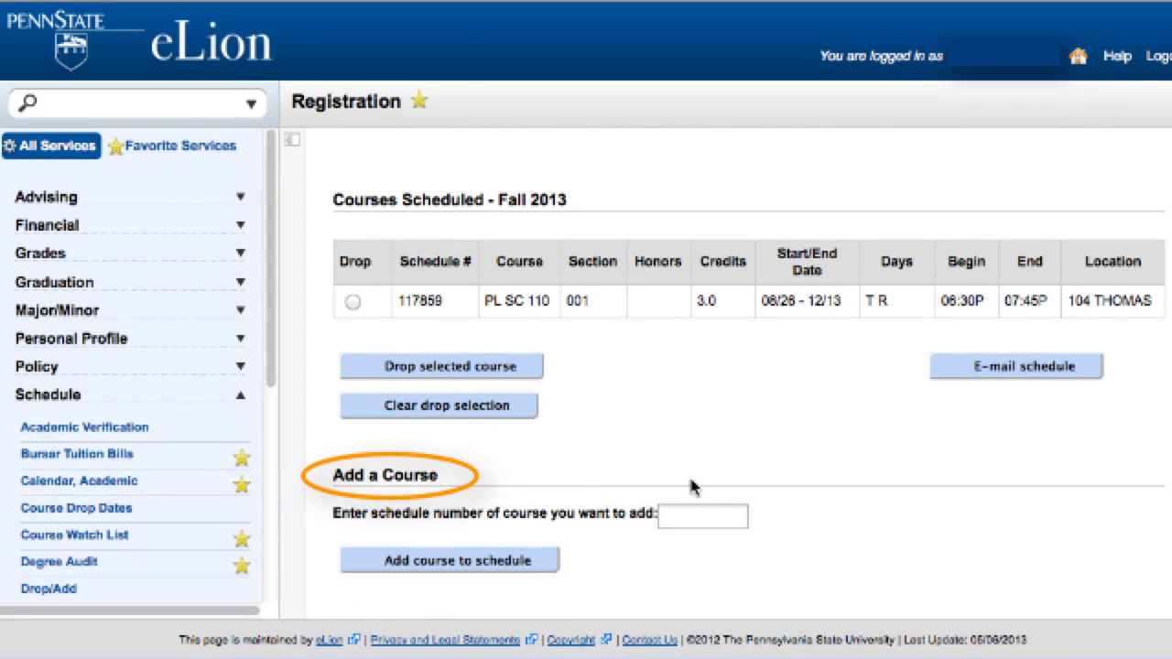
left_click(674, 511)
type("107764")
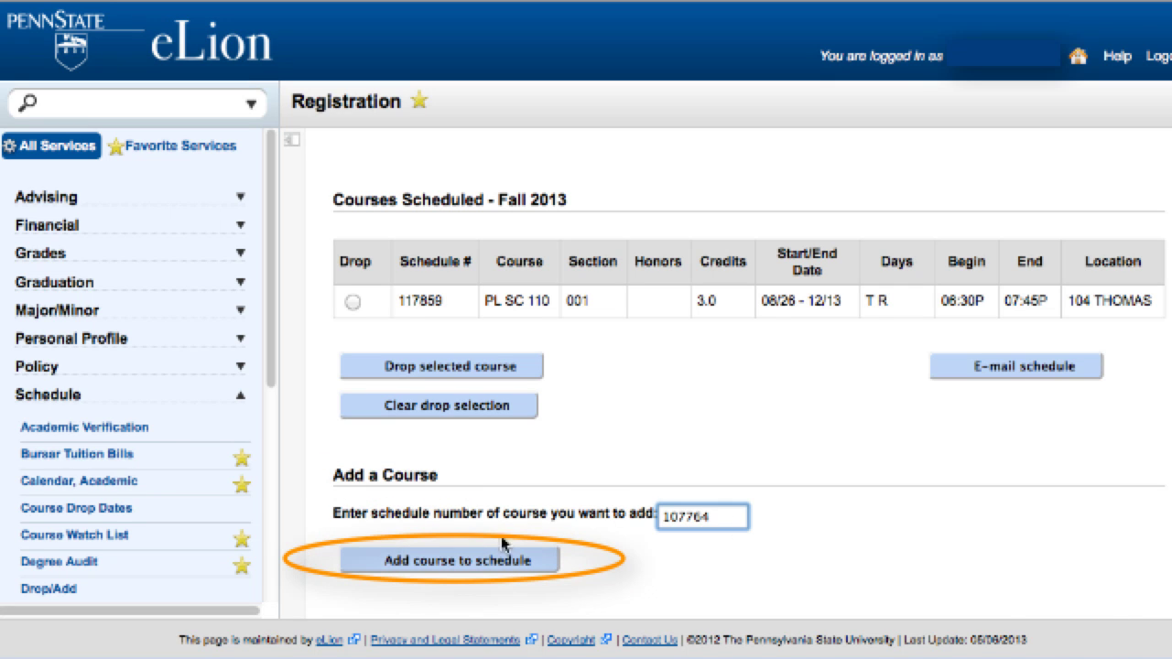
left_click(449, 564)
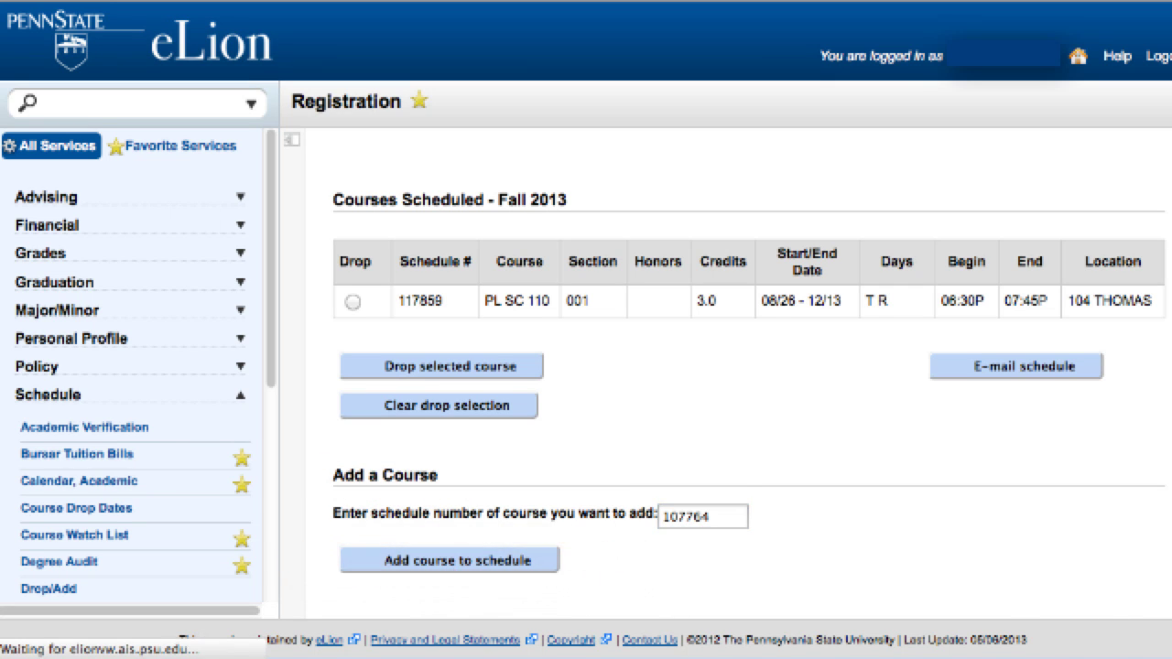
Drop PL SC 110 from the schedule
scroll(749, 375, "down", 5)
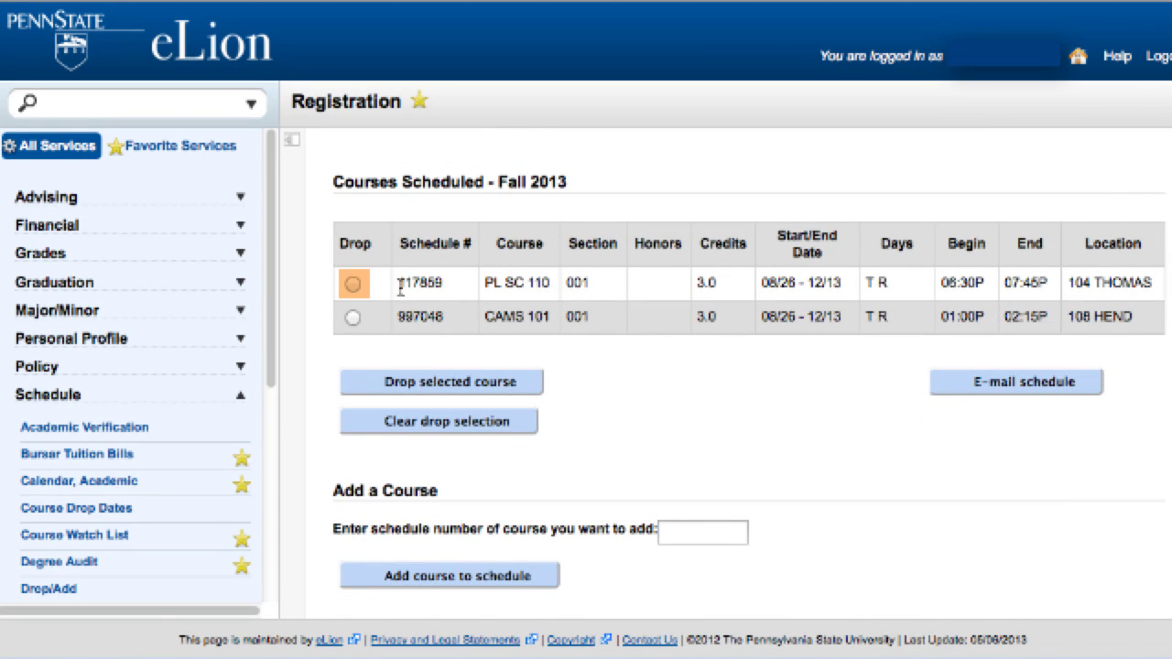
left_click(352, 284)
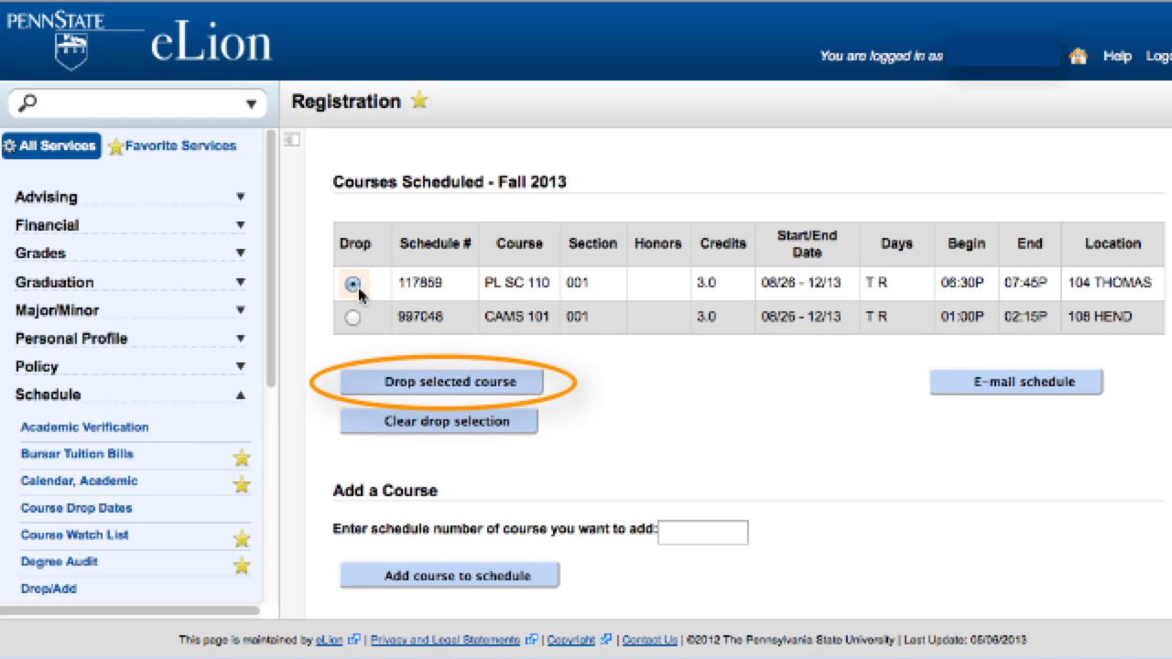
left_click(427, 383)
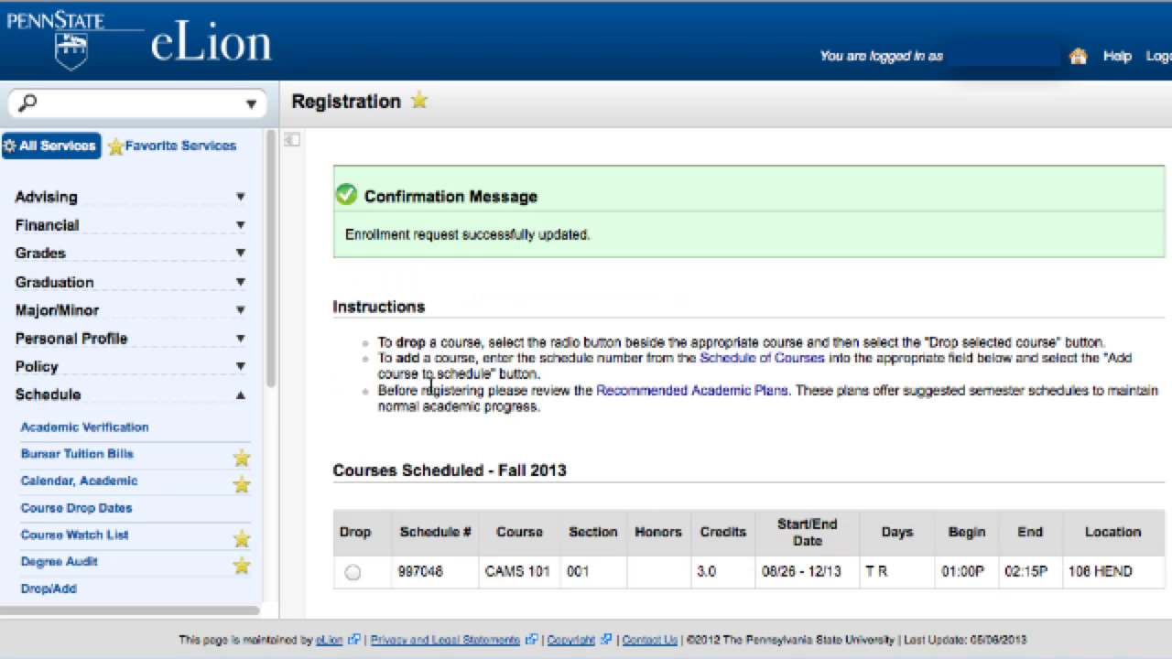